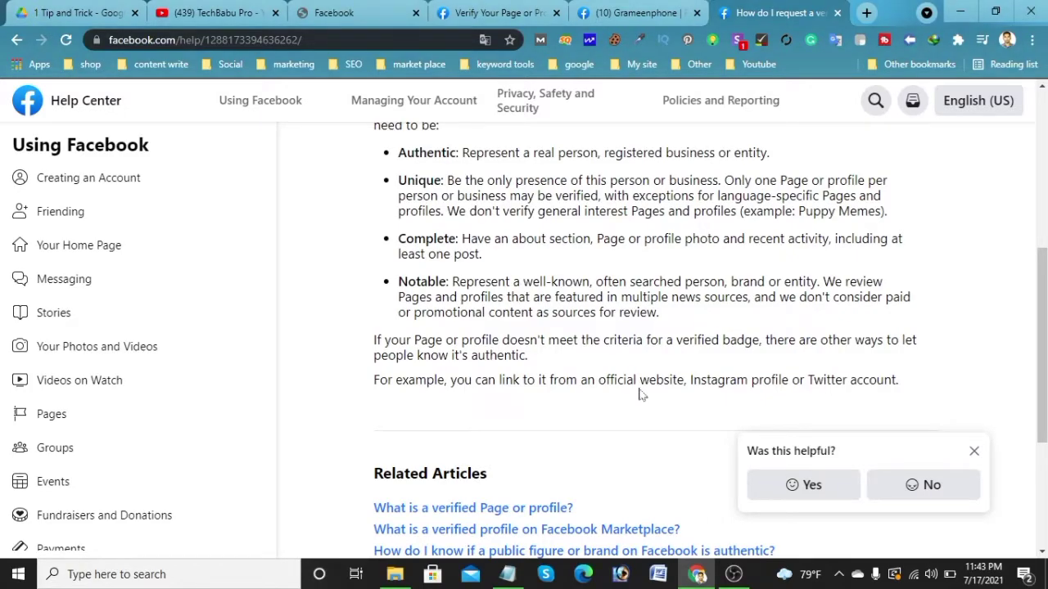
Open the form for verifying a profile or Page and select Page as what is being verified.
{"action": "scroll", "coordinate": [639, 393], "scroll_direction": "up", "scroll_amount": 3}
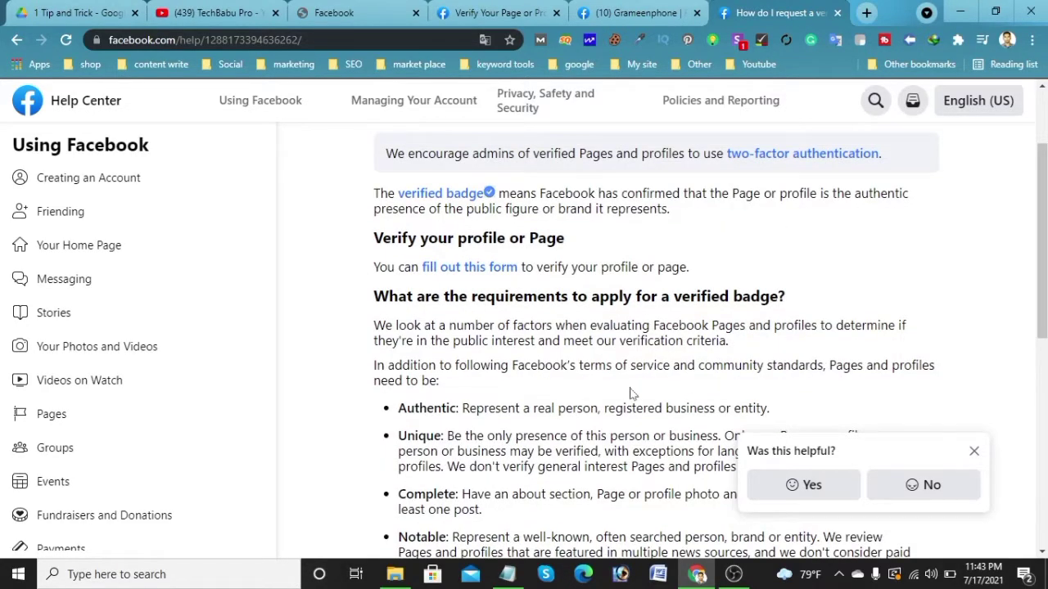
{"action": "left_click", "coordinate": [475, 277]}
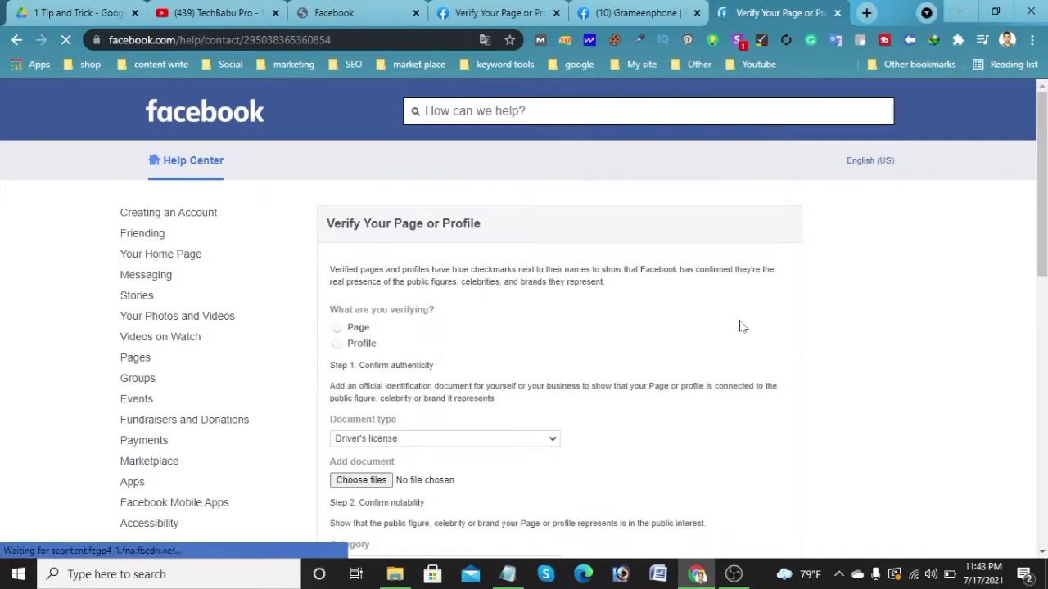
{"action": "scroll", "coordinate": [606, 334], "scroll_direction": "down", "scroll_amount": 2}
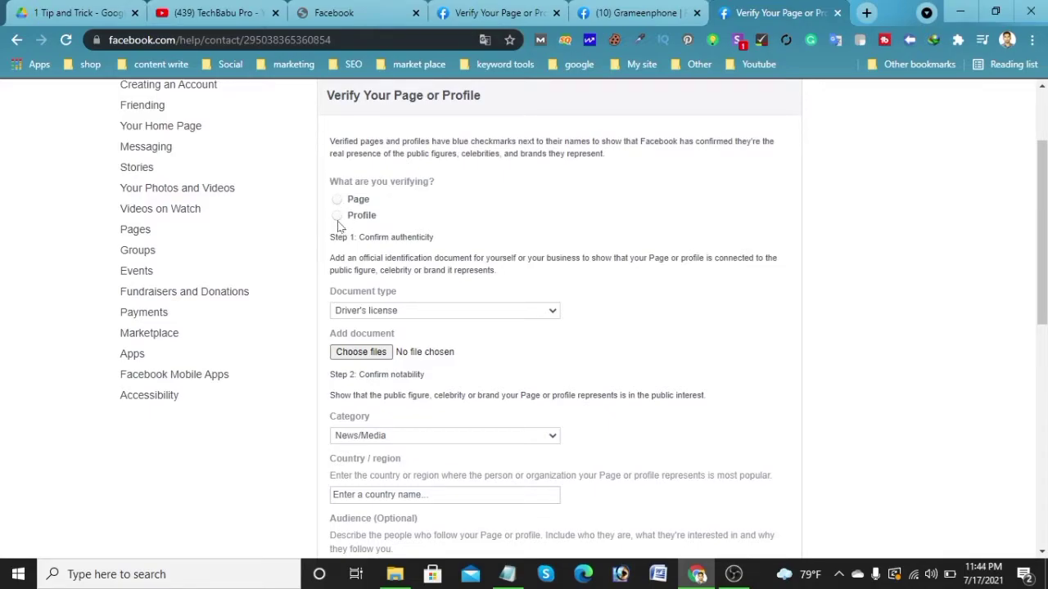
{"action": "left_click", "coordinate": [337, 201]}
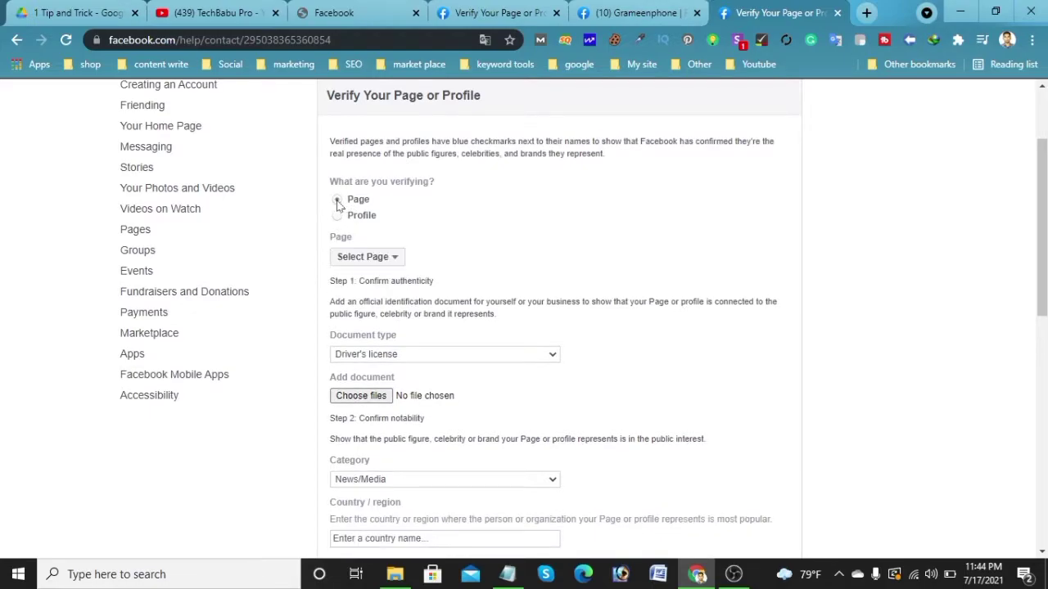
Choose Leatherose as the Page to verify.
{"action": "left_click", "coordinate": [365, 259]}
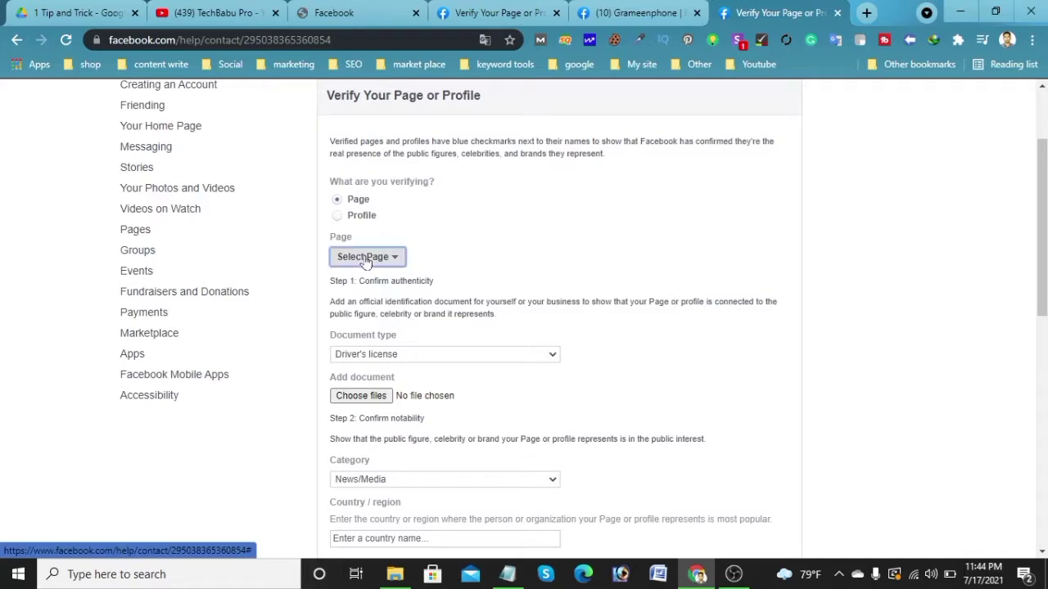
{"action": "scroll", "coordinate": [507, 393], "scroll_direction": "down", "scroll_amount": 5}
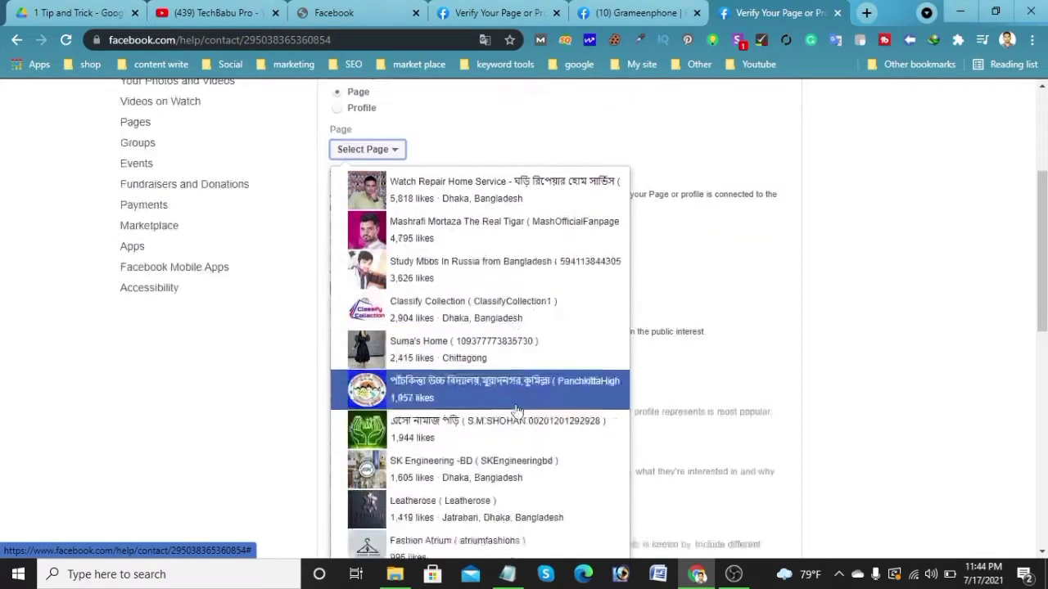
{"action": "left_click", "coordinate": [507, 356]}
{"action": "scroll", "coordinate": [502, 156], "scroll_direction": "up", "scroll_amount": 3}
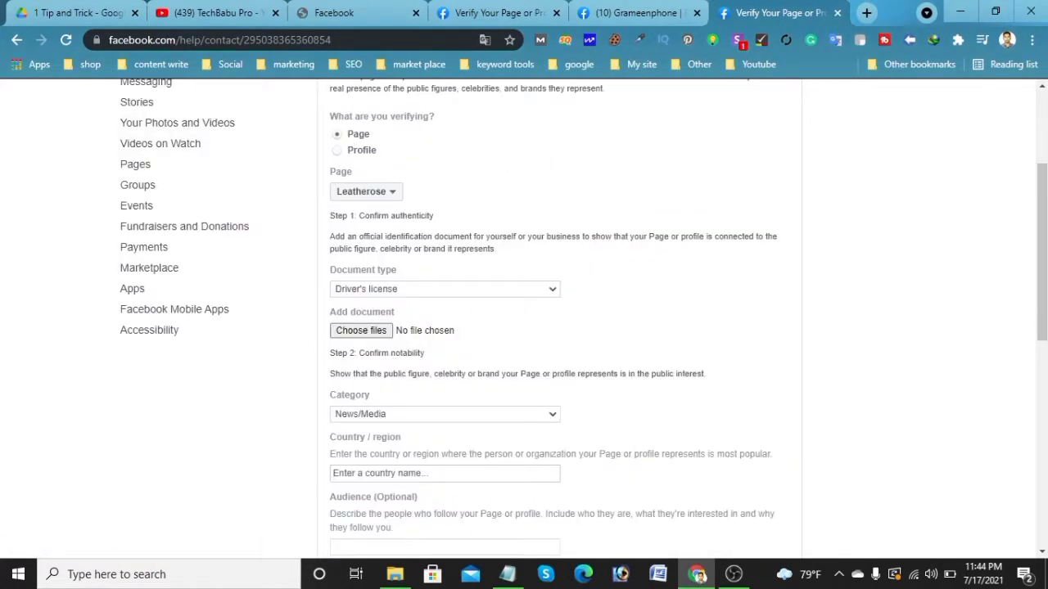
Change the Page being verified to the one with the handle DigitalmarketingexpertDM.
{"action": "left_click", "coordinate": [366, 192]}
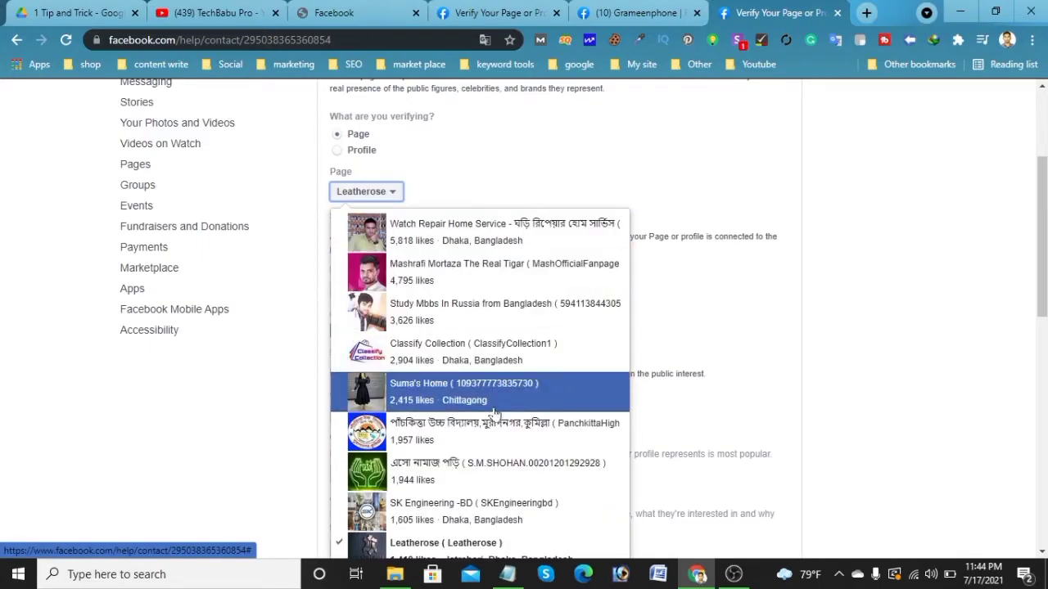
{"action": "scroll", "coordinate": [491, 417], "scroll_direction": "down", "scroll_amount": 3}
{"action": "scroll", "coordinate": [497, 417], "scroll_direction": "down", "scroll_amount": 4}
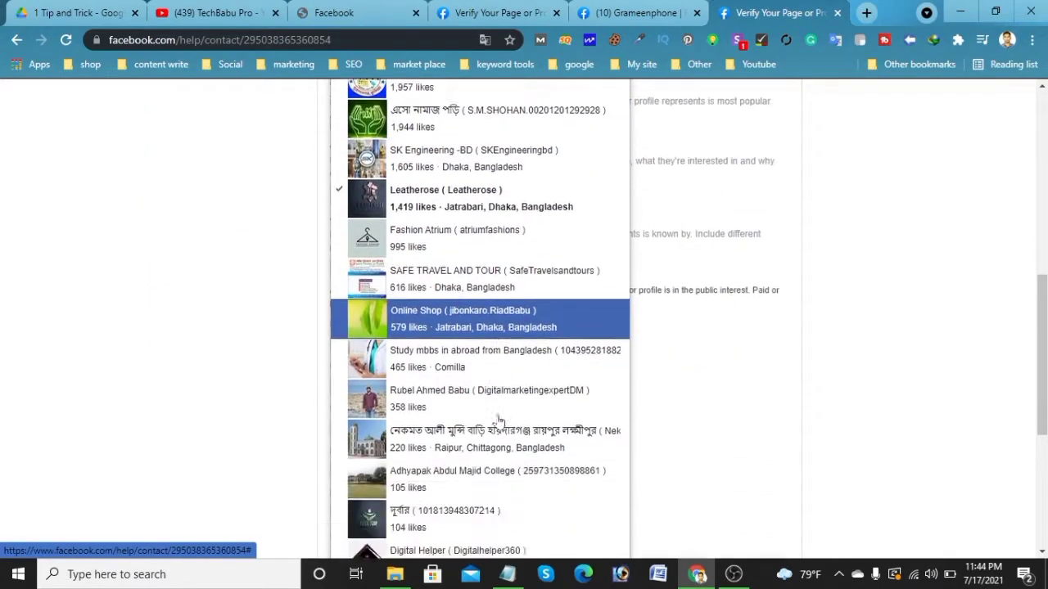
{"action": "left_click", "coordinate": [503, 250]}
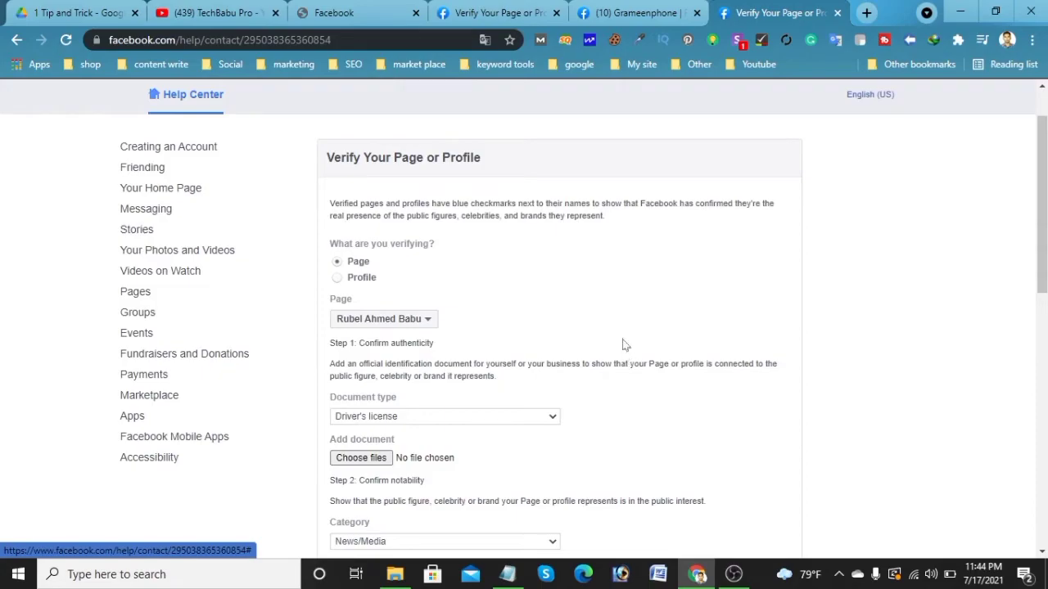
Set the document type for confirming authenticity to National identification card.
{"action": "scroll", "coordinate": [612, 325], "scroll_direction": "down", "scroll_amount": 3}
{"action": "scroll", "coordinate": [664, 264], "scroll_direction": "up", "scroll_amount": 2}
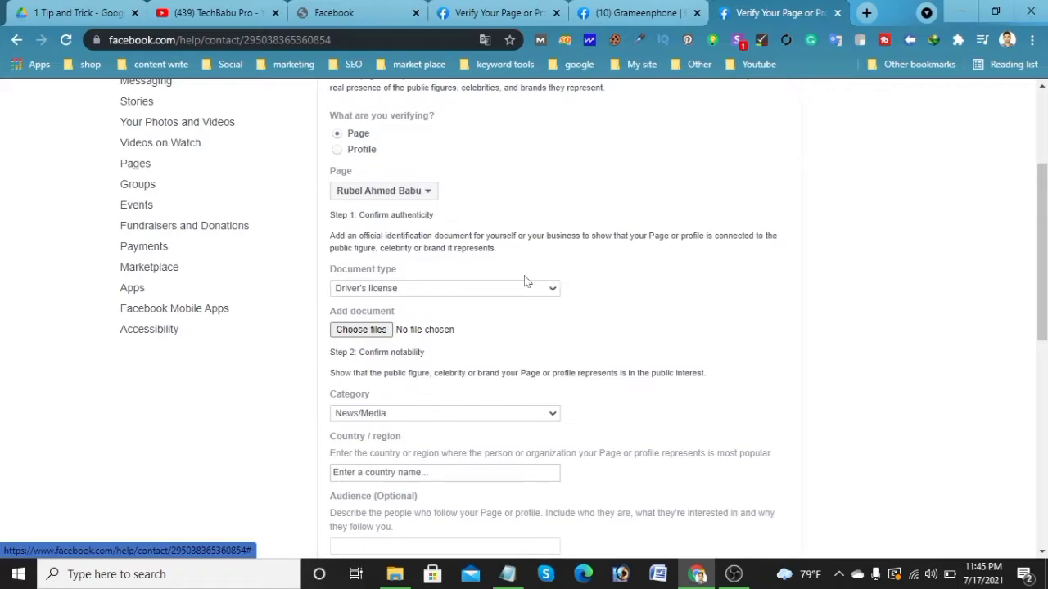
{"action": "left_click", "coordinate": [500, 293]}
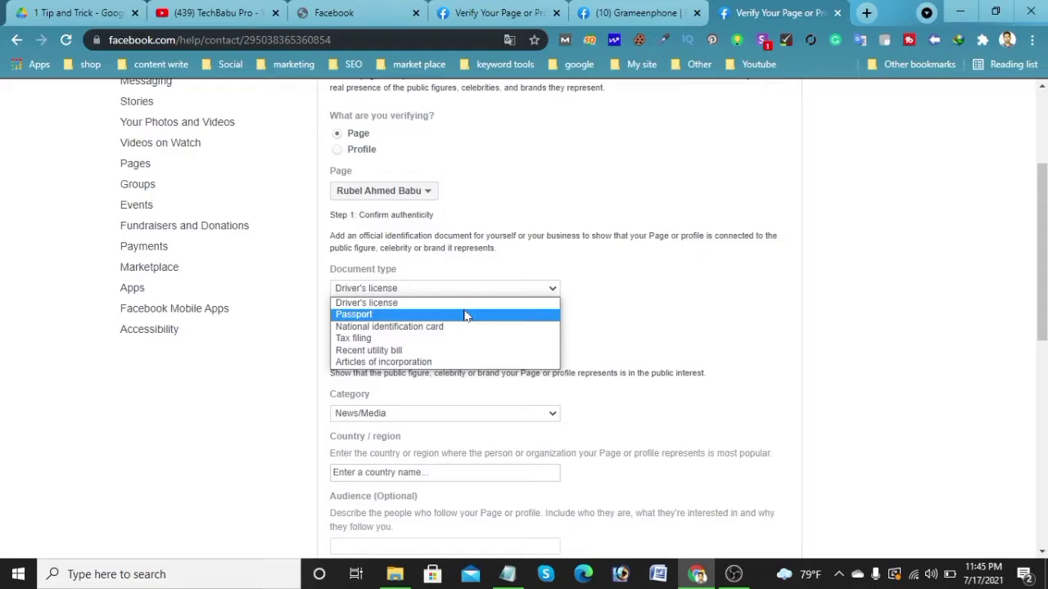
{"action": "left_click", "coordinate": [712, 289]}
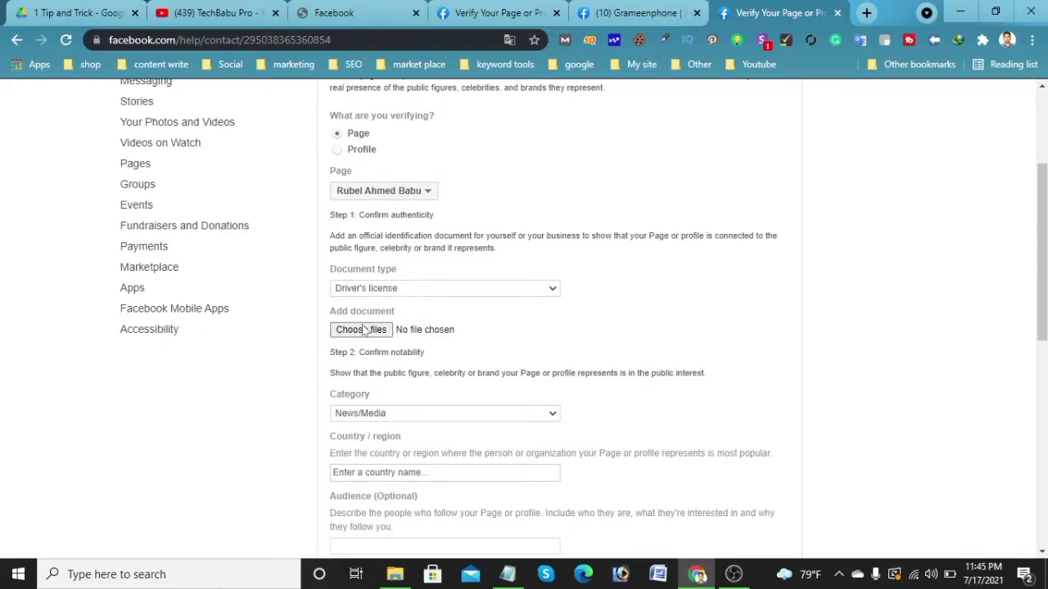
{"action": "left_click", "coordinate": [427, 293]}
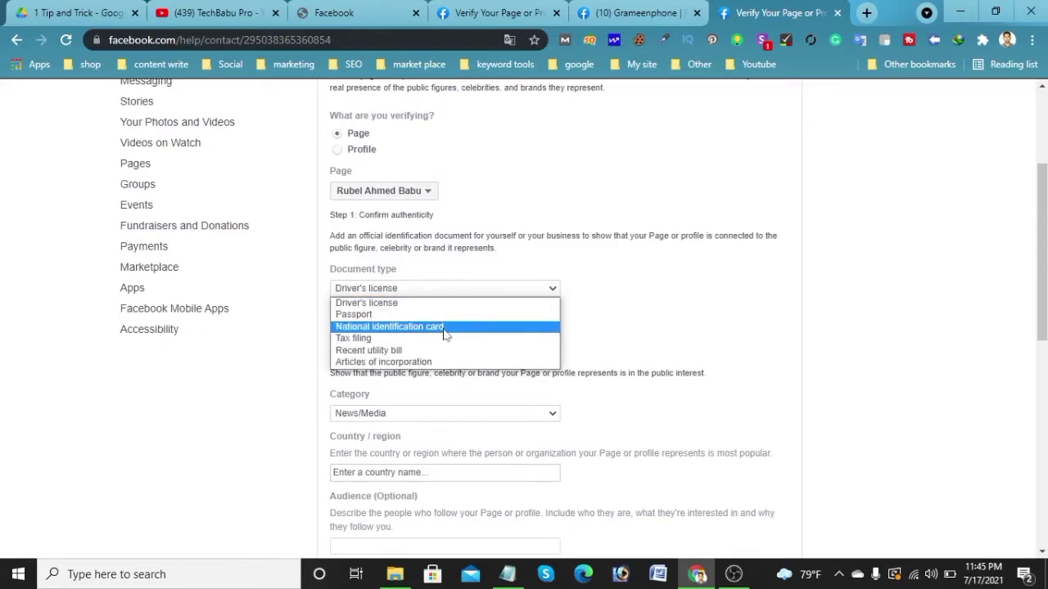
{"action": "left_click", "coordinate": [449, 329]}
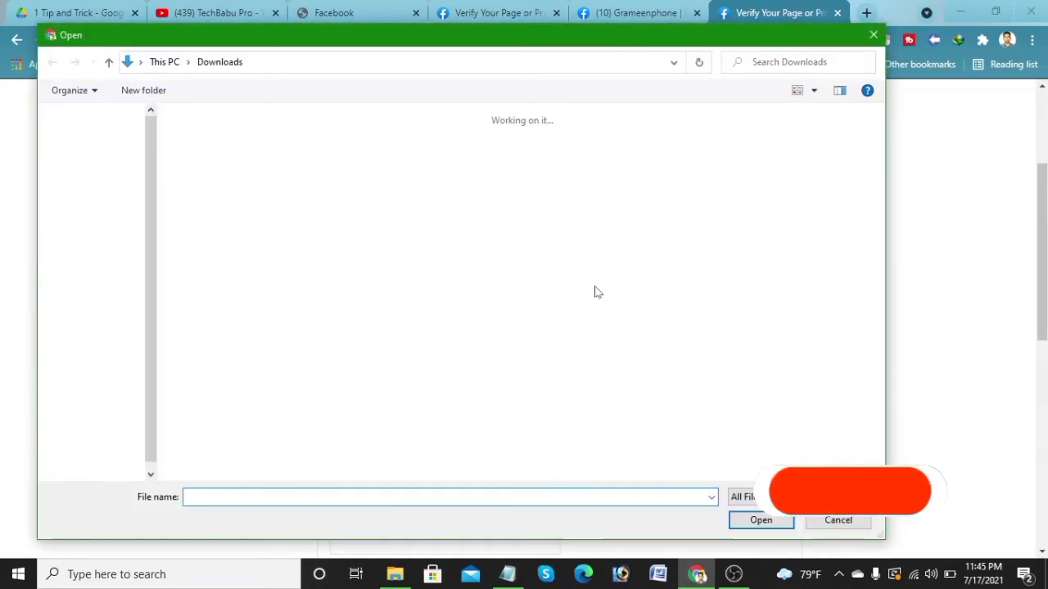
Attach the image Untitled-3 (1).jpg as the identification document.
{"action": "left_click", "coordinate": [109, 413]}
{"action": "left_click", "coordinate": [100, 432]}
{"action": "double_click", "coordinate": [222, 166]}
{"action": "double_click", "coordinate": [568, 175]}
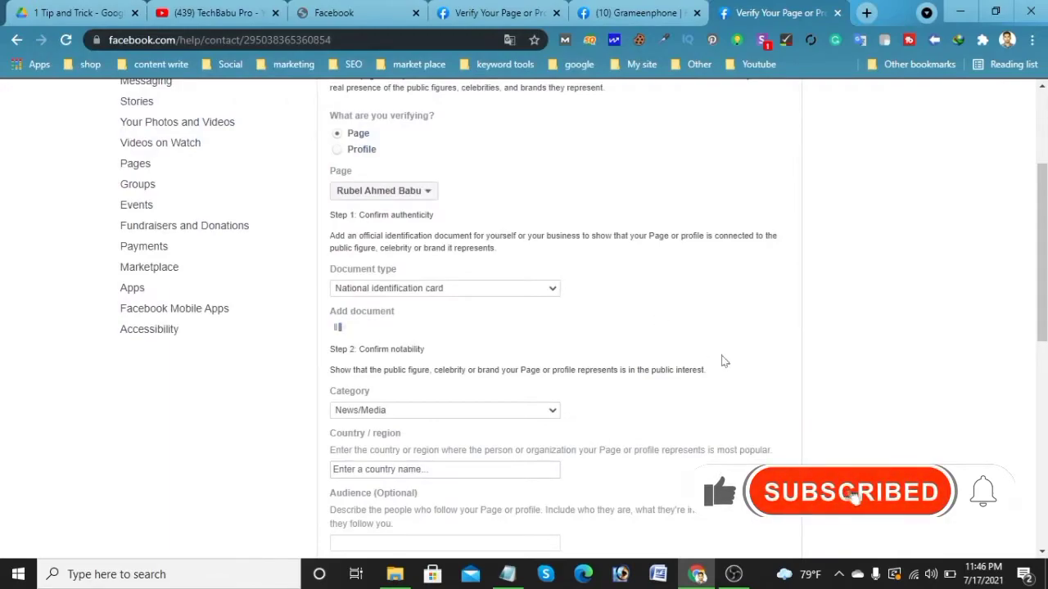
Set the notability category to Other and the country or region to Bangladesh.
{"action": "scroll", "coordinate": [686, 277], "scroll_direction": "down", "scroll_amount": 3}
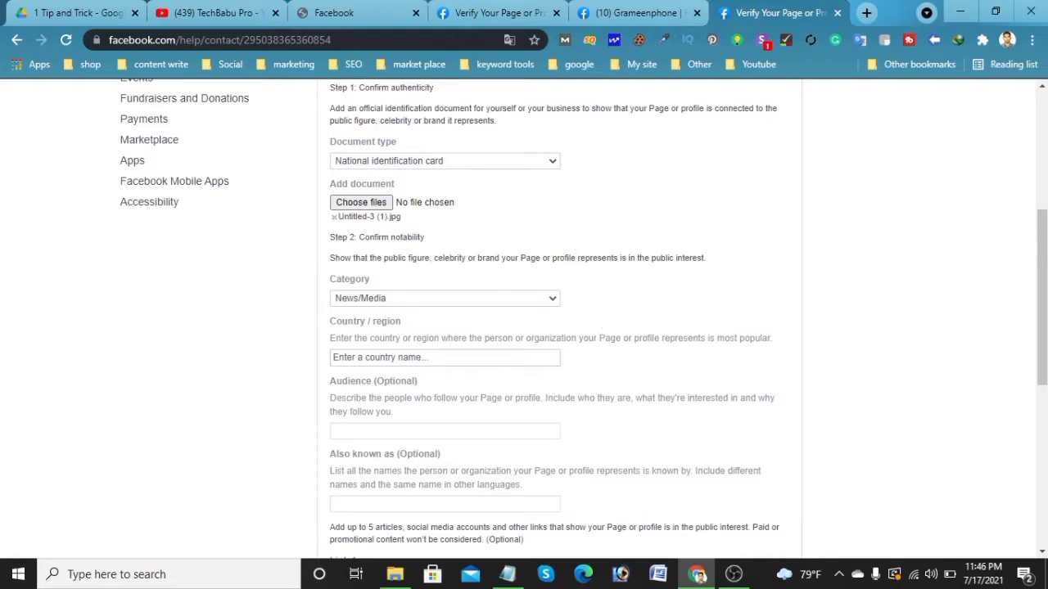
{"action": "left_click", "coordinate": [415, 300]}
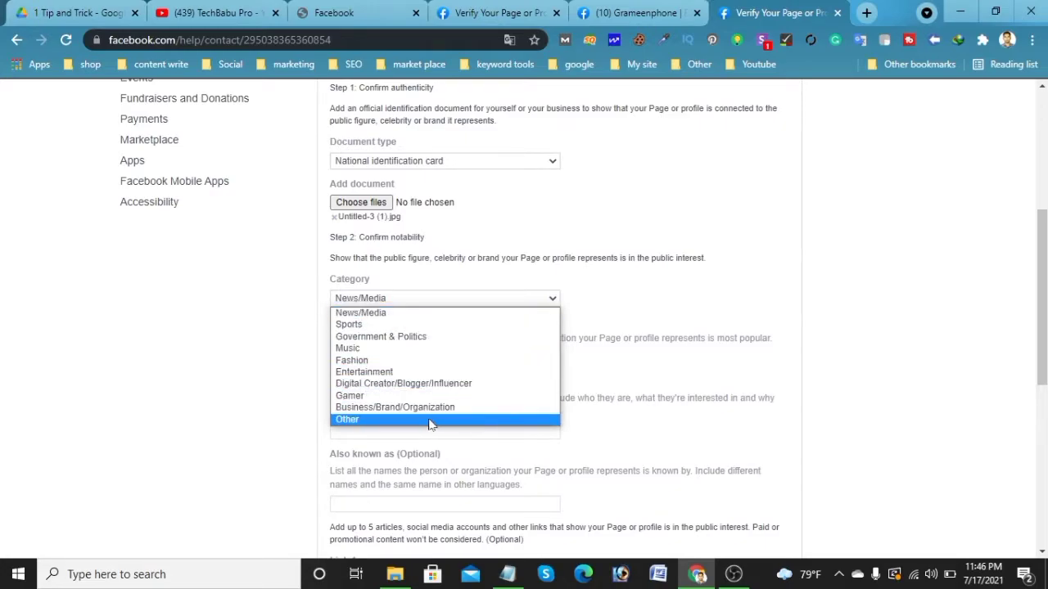
{"action": "left_click", "coordinate": [398, 425]}
{"action": "scroll", "coordinate": [650, 302], "scroll_direction": "down", "scroll_amount": 2}
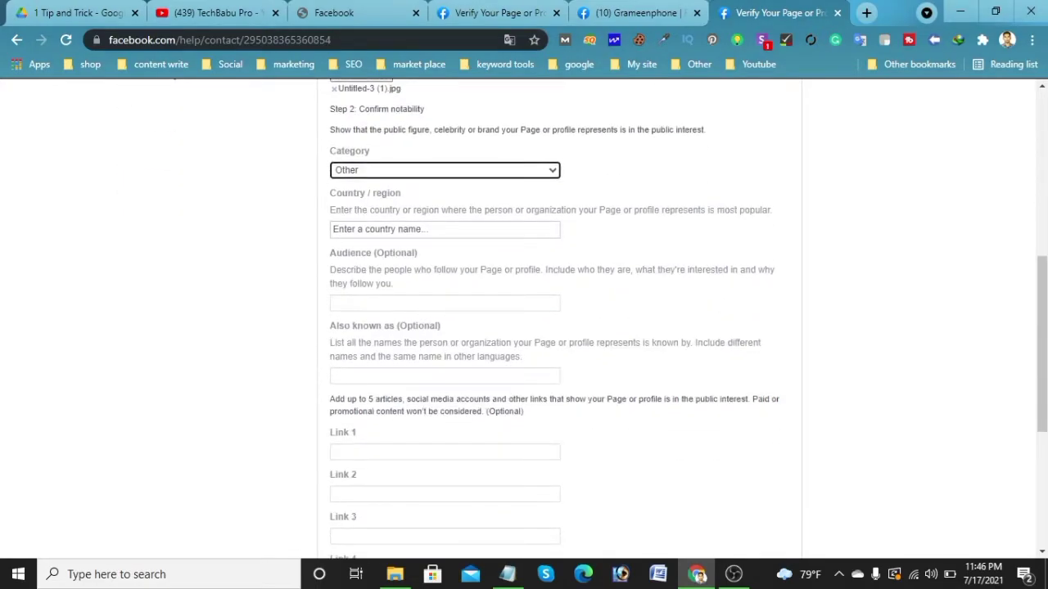
{"action": "left_click", "coordinate": [444, 229]}
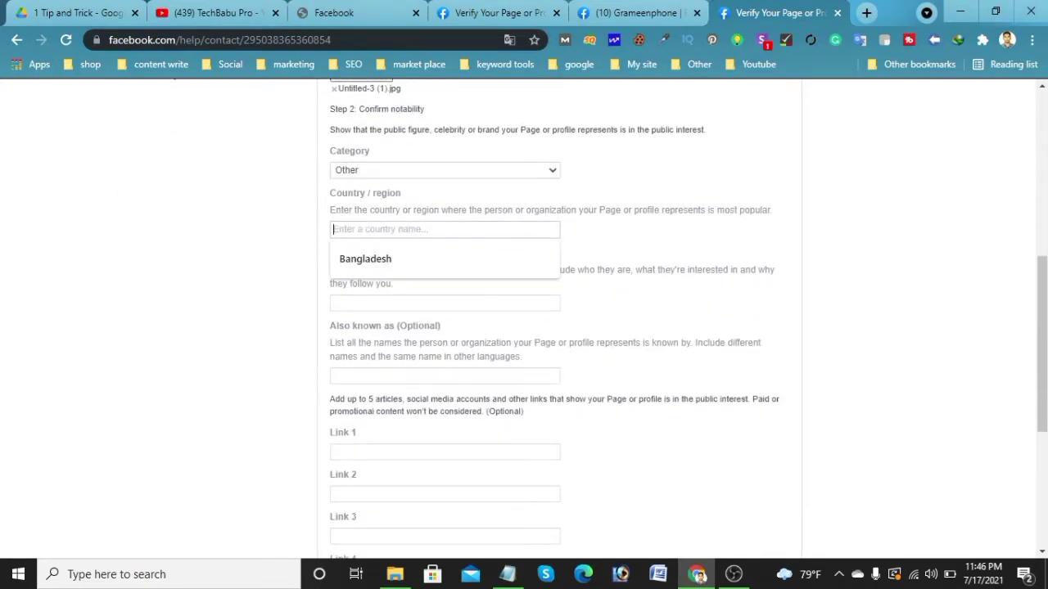
{"action": "left_click", "coordinate": [420, 261]}
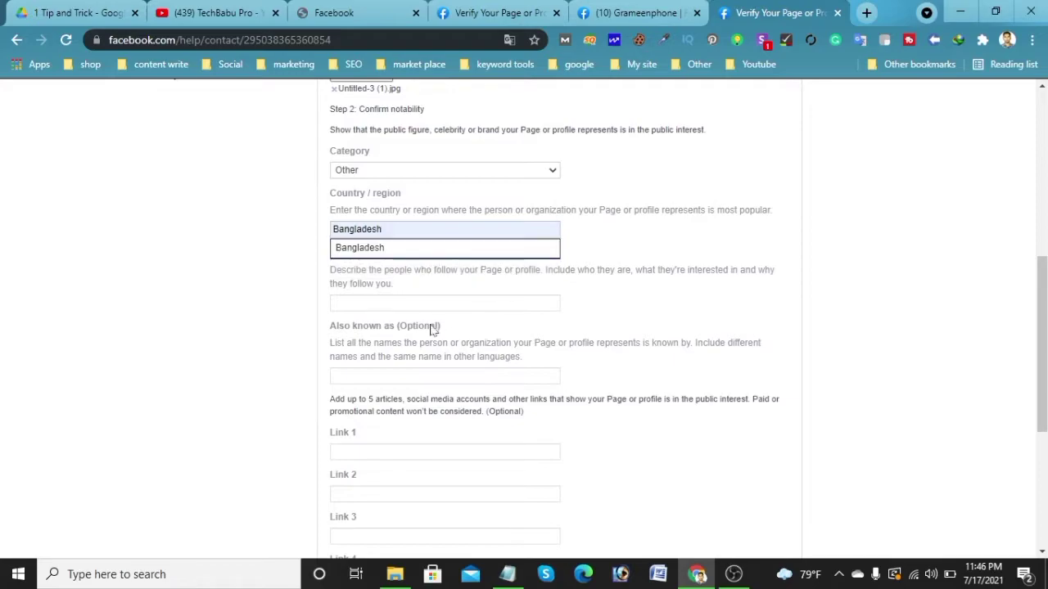
{"action": "left_click", "coordinate": [442, 250]}
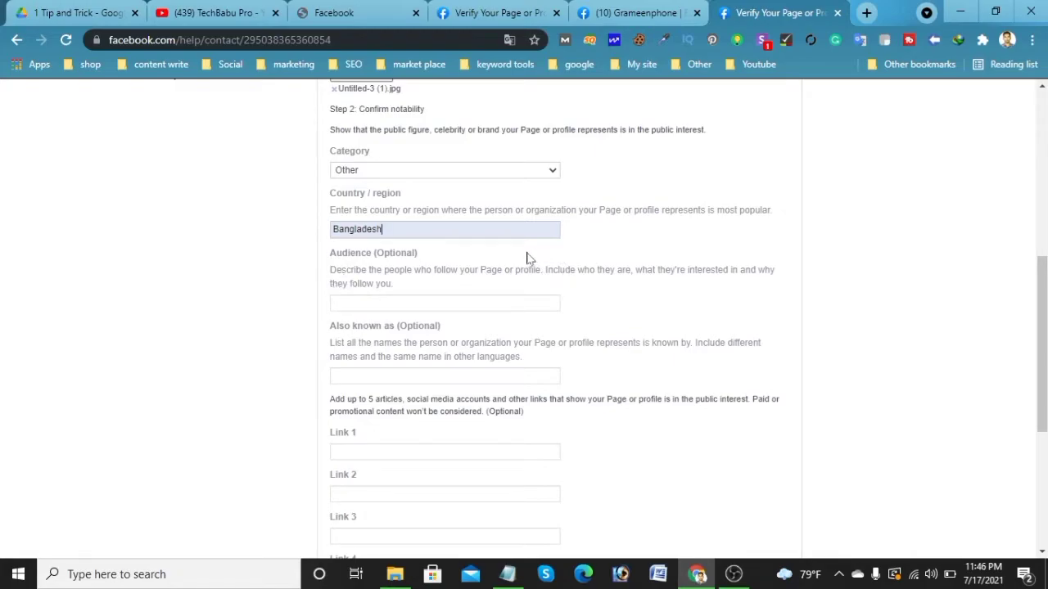
Copy the YouTube channel link from the Notepad notes and paste it into Link 1 of the form.
{"action": "scroll", "coordinate": [671, 319], "scroll_direction": "down", "scroll_amount": 3}
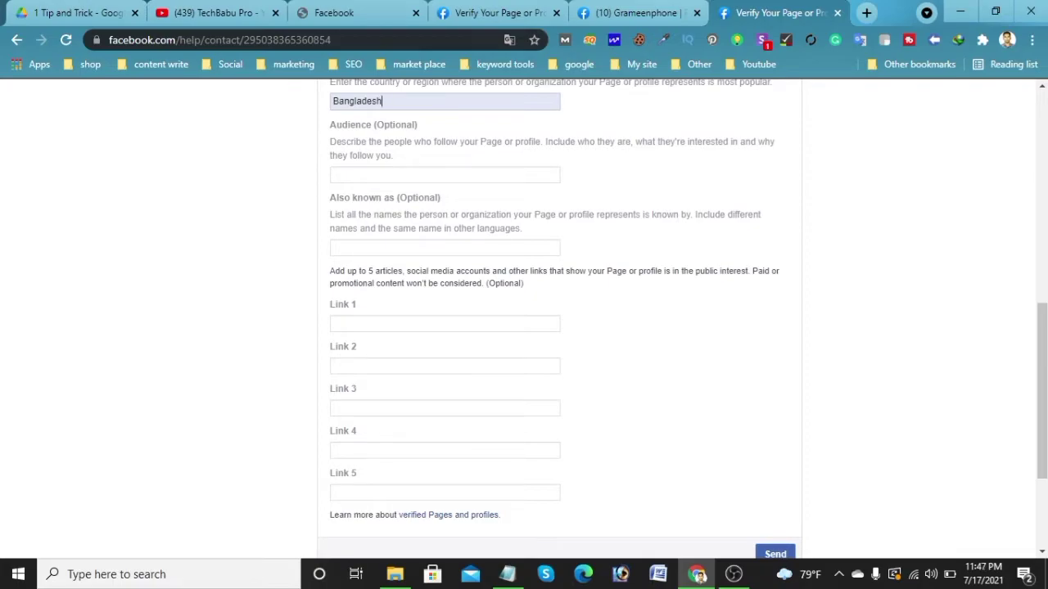
{"action": "scroll", "coordinate": [625, 396], "scroll_direction": "down", "scroll_amount": 3}
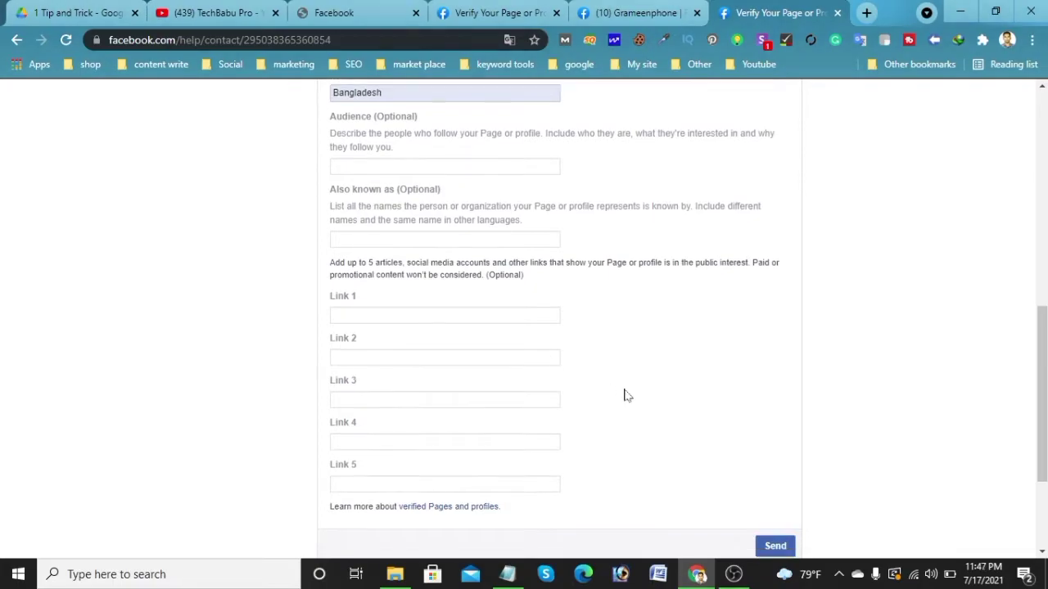
{"action": "scroll", "coordinate": [564, 435], "scroll_direction": "up", "scroll_amount": 3}
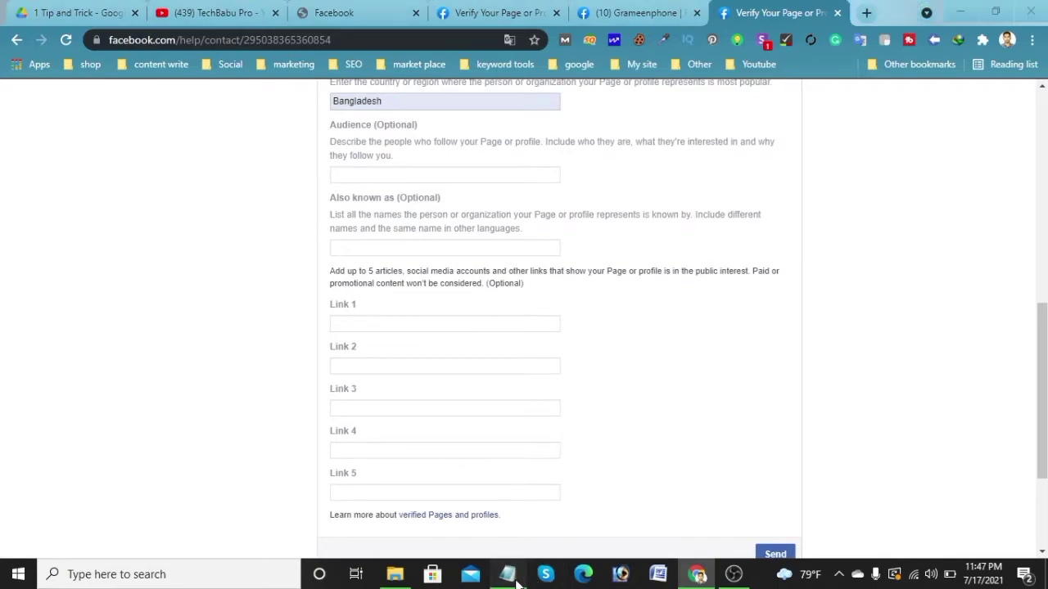
{"action": "left_click", "coordinate": [508, 574]}
{"action": "left_click_drag", "start_coordinate": [488, 112], "coordinate": [145, 113]}
{"action": "right_click", "coordinate": [190, 112]}
{"action": "left_click", "coordinate": [223, 150]}
{"action": "left_click", "coordinate": [697, 573]}
{"action": "right_click", "coordinate": [344, 324]}
{"action": "left_click", "coordinate": [377, 188]}
{"action": "left_click", "coordinate": [507, 574]}
{"action": "left_click_drag", "start_coordinate": [390, 127], "coordinate": [144, 127]}
{"action": "right_click", "coordinate": [168, 127]}
{"action": "left_click", "coordinate": [203, 187]}
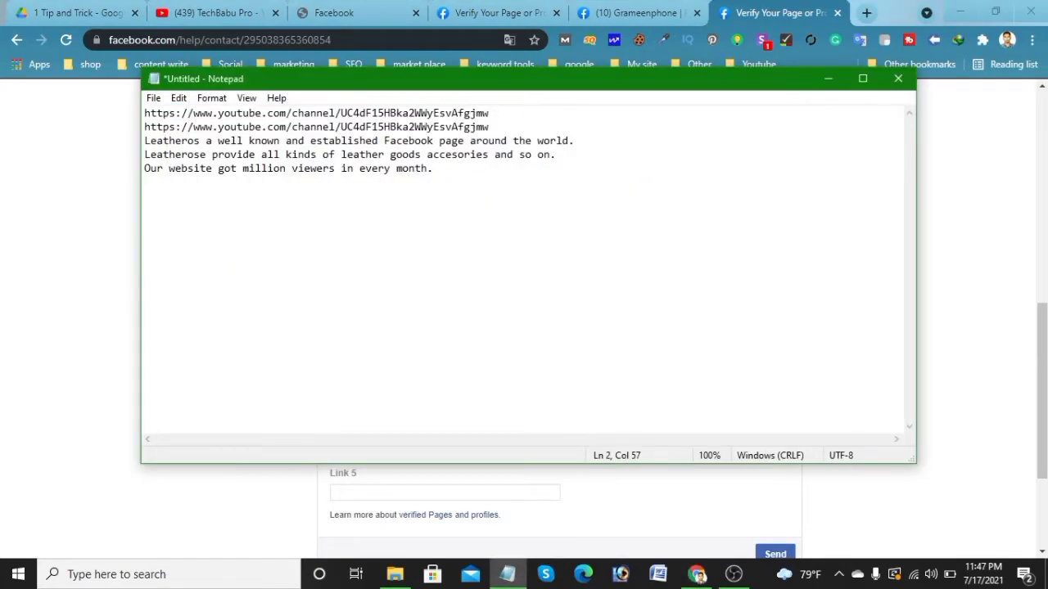
{"action": "key", "text": "ctrl+z"}
{"action": "key", "text": "ctrl+c"}
{"action": "left_click", "coordinate": [522, 534]}
{"action": "right_click", "coordinate": [368, 366]}
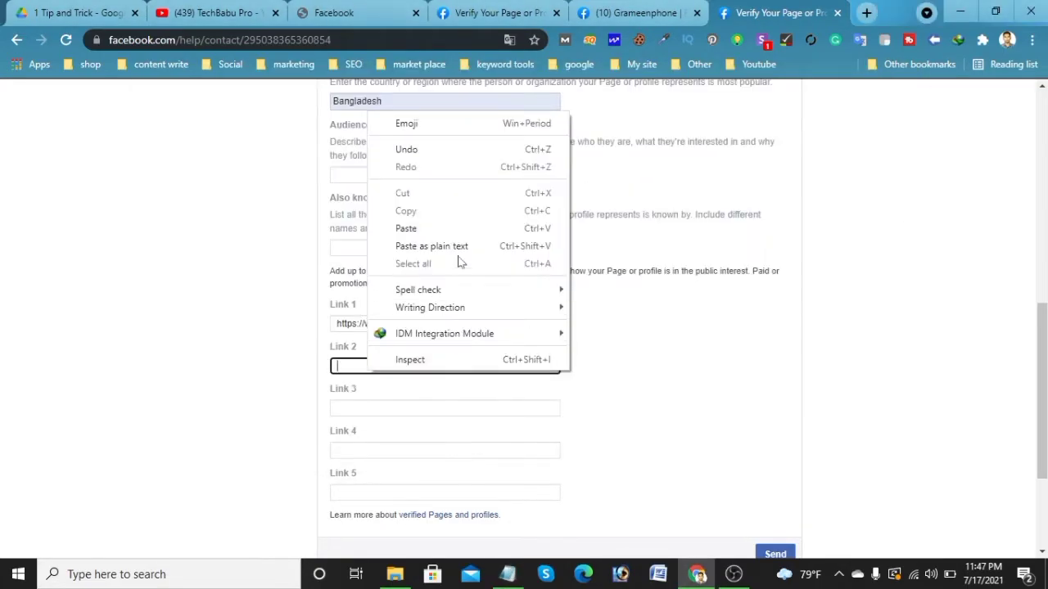
{"action": "left_click", "coordinate": [410, 227]}
Fill Link 3, Link 4 and Link 5 with the same copied Instagram link.
{"action": "left_click", "coordinate": [385, 410]}
{"action": "key", "text": "ctrl+v"}
{"action": "right_click", "coordinate": [387, 455]}
{"action": "left_click", "coordinate": [423, 310]}
{"action": "right_click", "coordinate": [386, 489]}
{"action": "left_click", "coordinate": [423, 348]}
Review the filled-in verification form, from the selected Page and document to the supporting links.
{"action": "scroll", "coordinate": [719, 412], "scroll_direction": "down", "scroll_amount": 2}
{"action": "scroll", "coordinate": [720, 412], "scroll_direction": "up", "scroll_amount": 7}
{"action": "scroll", "coordinate": [694, 357], "scroll_direction": "down", "scroll_amount": 5}
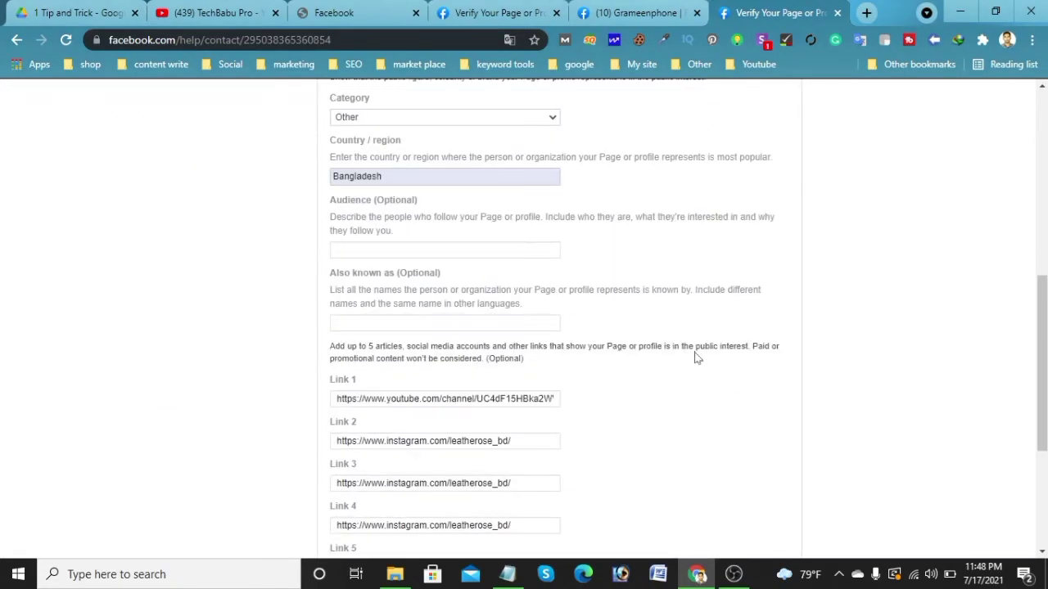
{"action": "scroll", "coordinate": [686, 373], "scroll_direction": "down", "scroll_amount": 1}
{"action": "scroll", "coordinate": [687, 374], "scroll_direction": "down", "scroll_amount": 2}
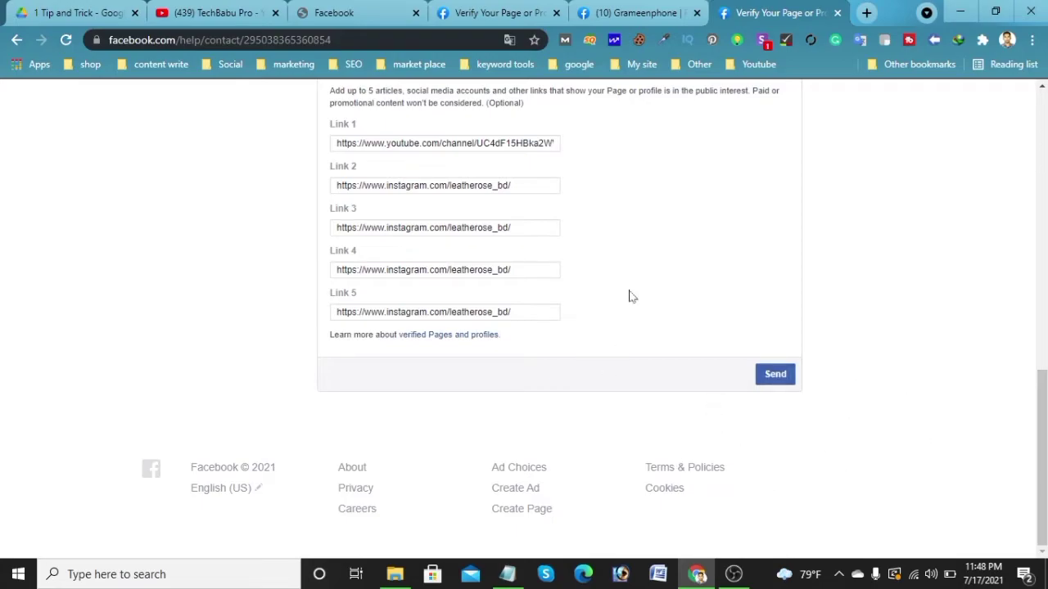
{"action": "scroll", "coordinate": [634, 296], "scroll_direction": "up", "scroll_amount": 5}
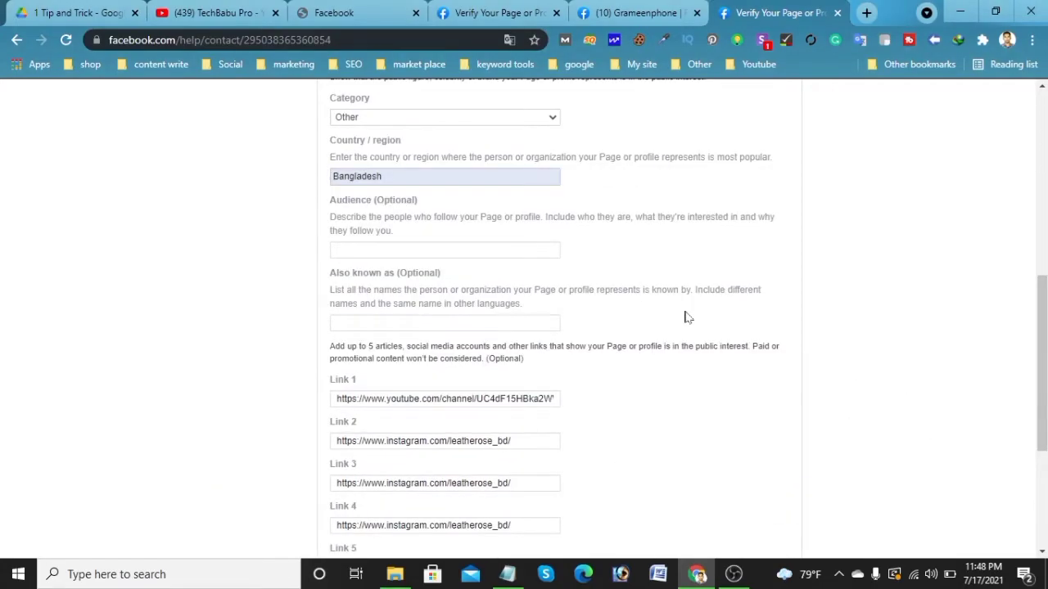
{"action": "scroll", "coordinate": [769, 327], "scroll_direction": "down", "scroll_amount": 3}
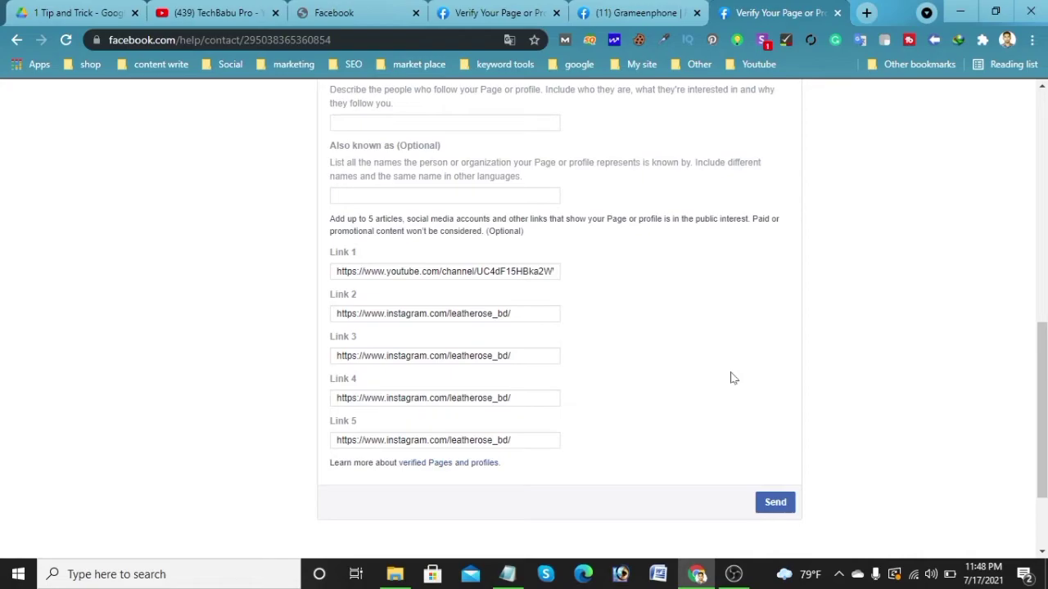
{"action": "scroll", "coordinate": [711, 376], "scroll_direction": "up", "scroll_amount": 5}
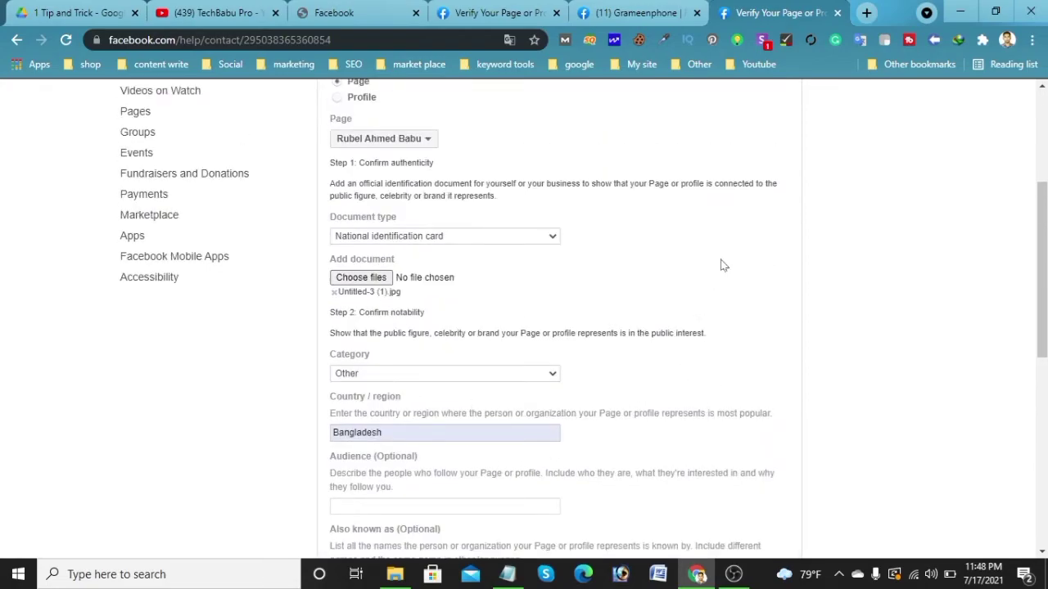
{"action": "scroll", "coordinate": [723, 264], "scroll_direction": "up", "scroll_amount": 2}
{"action": "scroll", "coordinate": [399, 381], "scroll_direction": "down", "scroll_amount": 2}
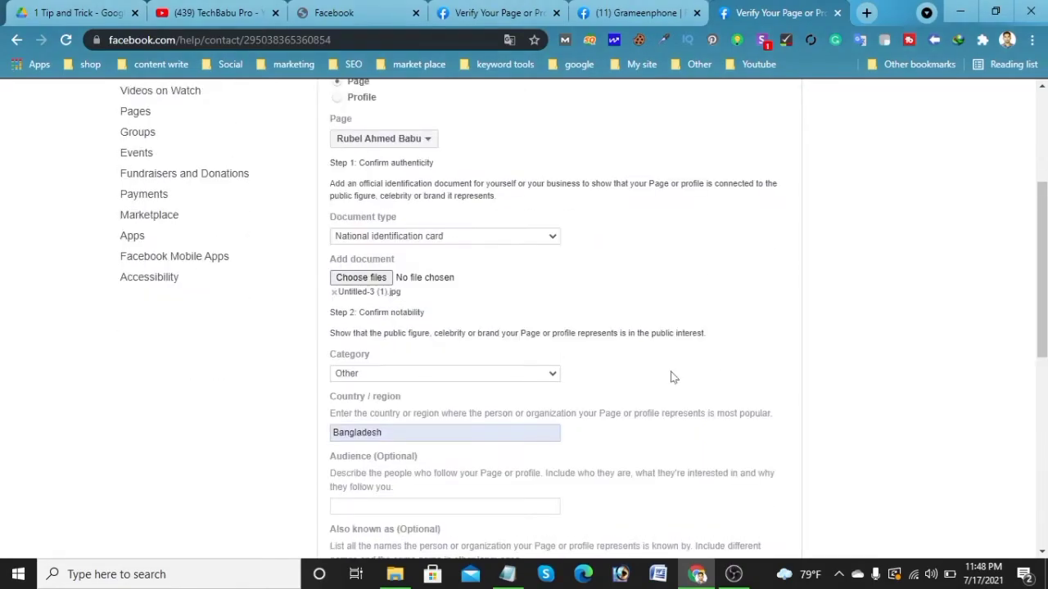